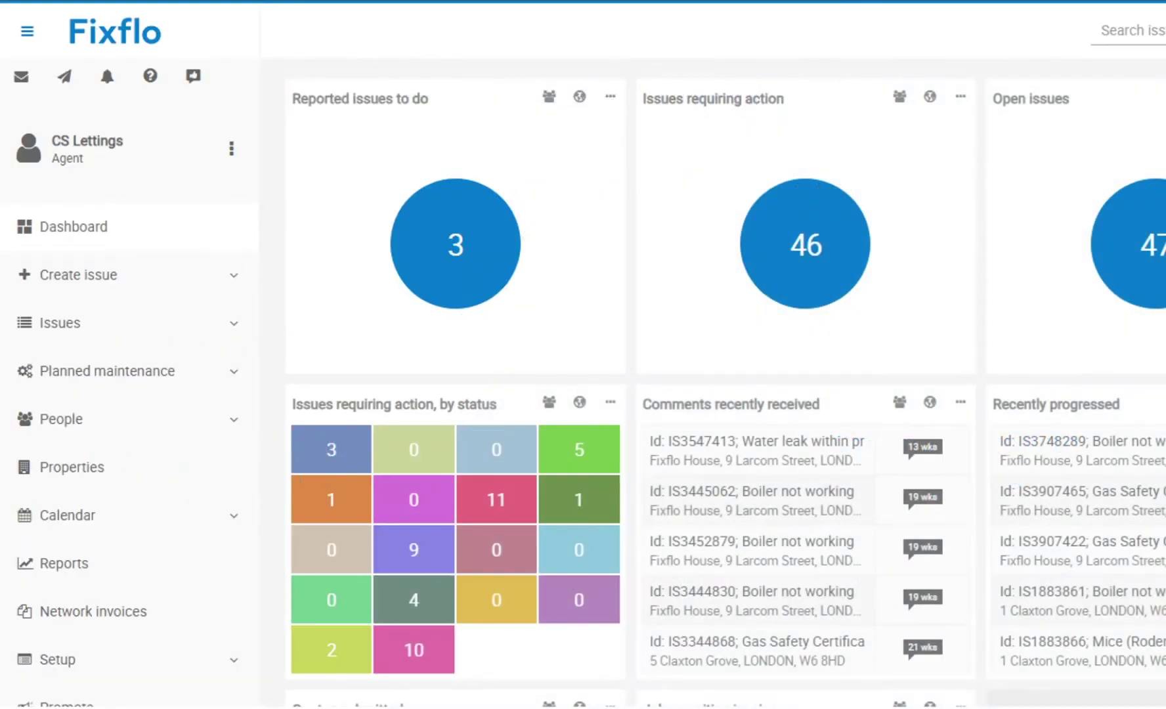
- Look over the dashboard panels, then open the 4 reported issues still to do
{"action": "scroll", "coordinate": [715, 355], "scroll_direction": "down", "scroll_amount": 2}
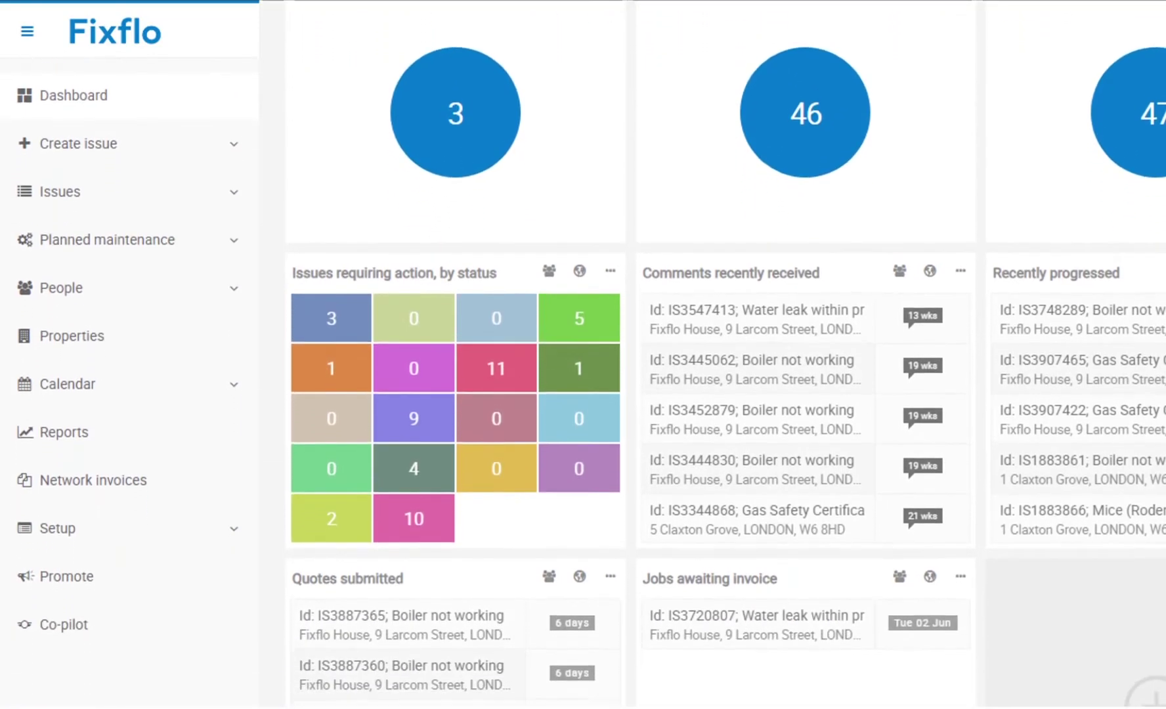
{"action": "scroll", "coordinate": [714, 354], "scroll_direction": "down", "scroll_amount": 3}
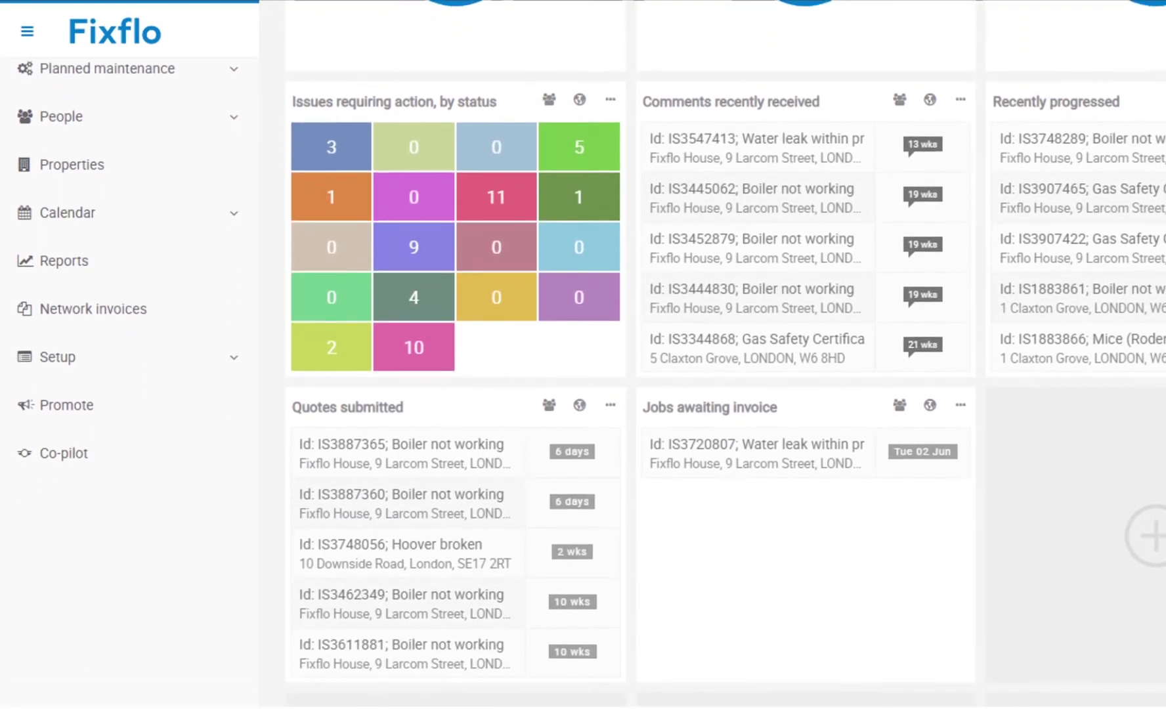
{"action": "scroll", "coordinate": [715, 355], "scroll_direction": "down", "scroll_amount": 2}
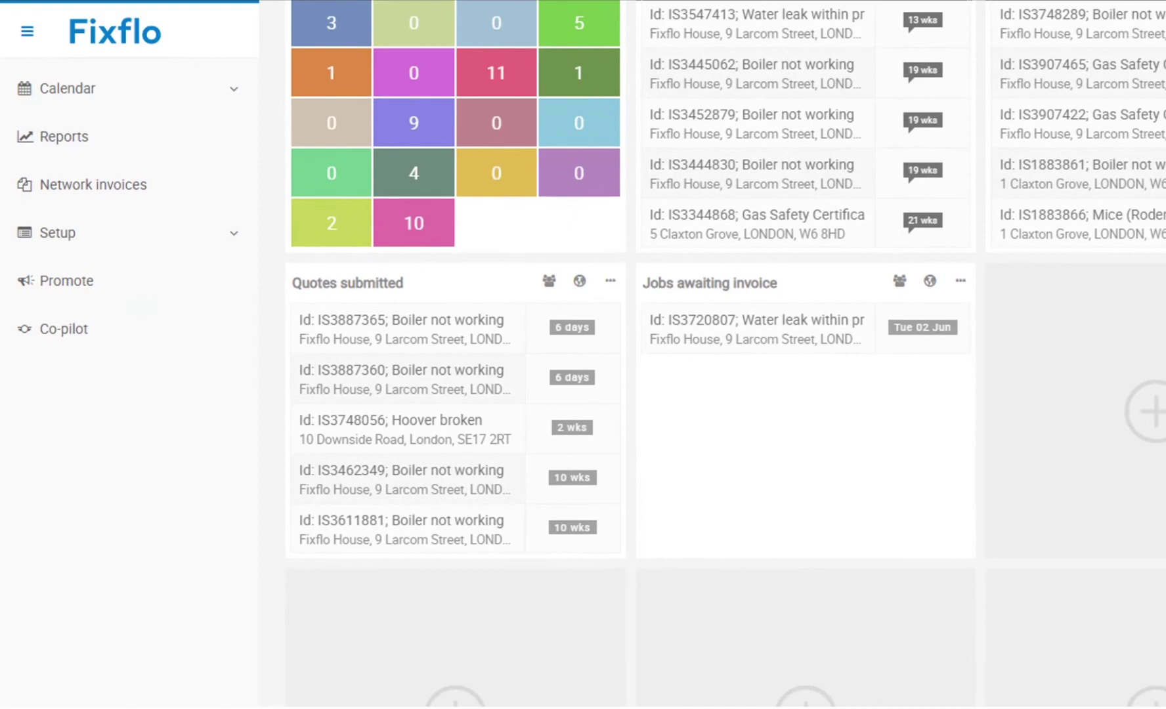
{"action": "scroll", "coordinate": [714, 354], "scroll_direction": "up", "scroll_amount": 3}
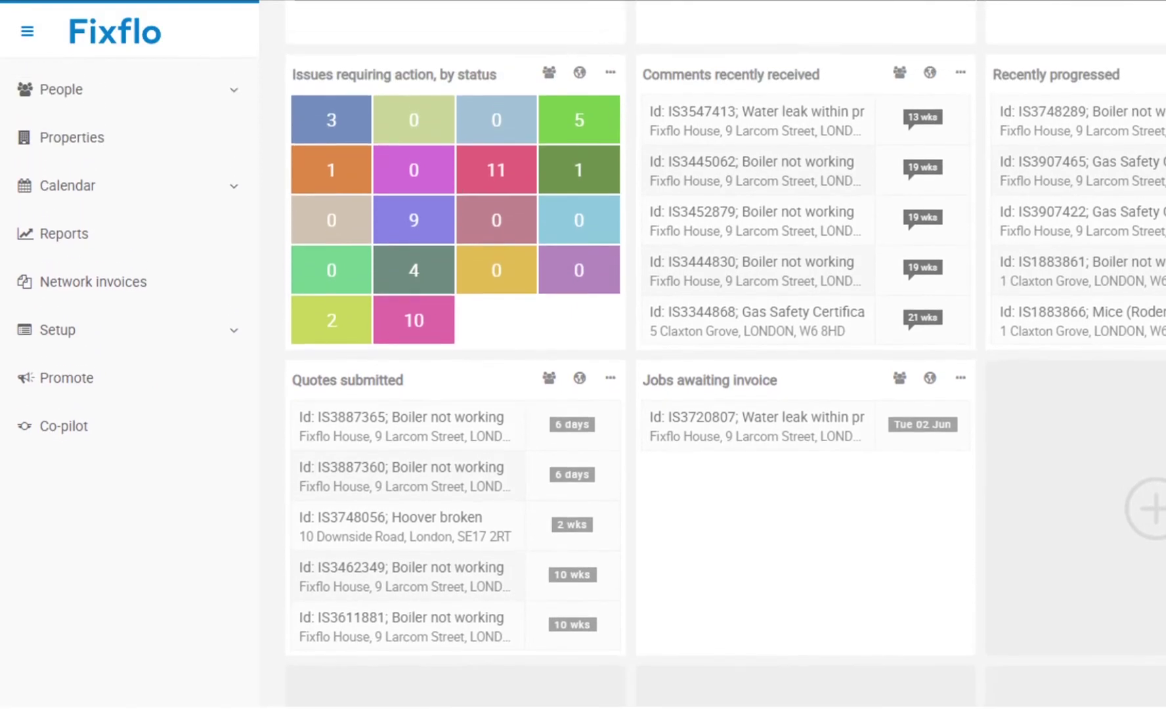
{"action": "scroll", "coordinate": [714, 354], "scroll_direction": "up", "scroll_amount": 4}
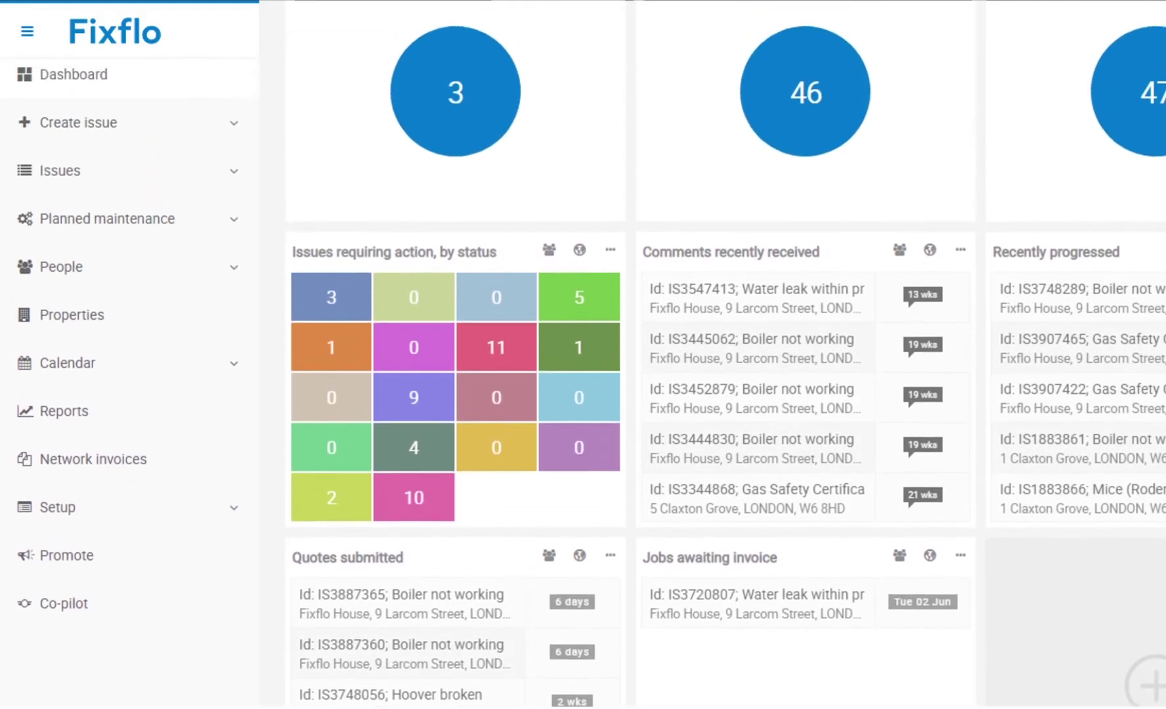
{"action": "scroll", "coordinate": [507, 289], "scroll_direction": "up", "scroll_amount": 2}
{"action": "left_click", "coordinate": [471, 260]}
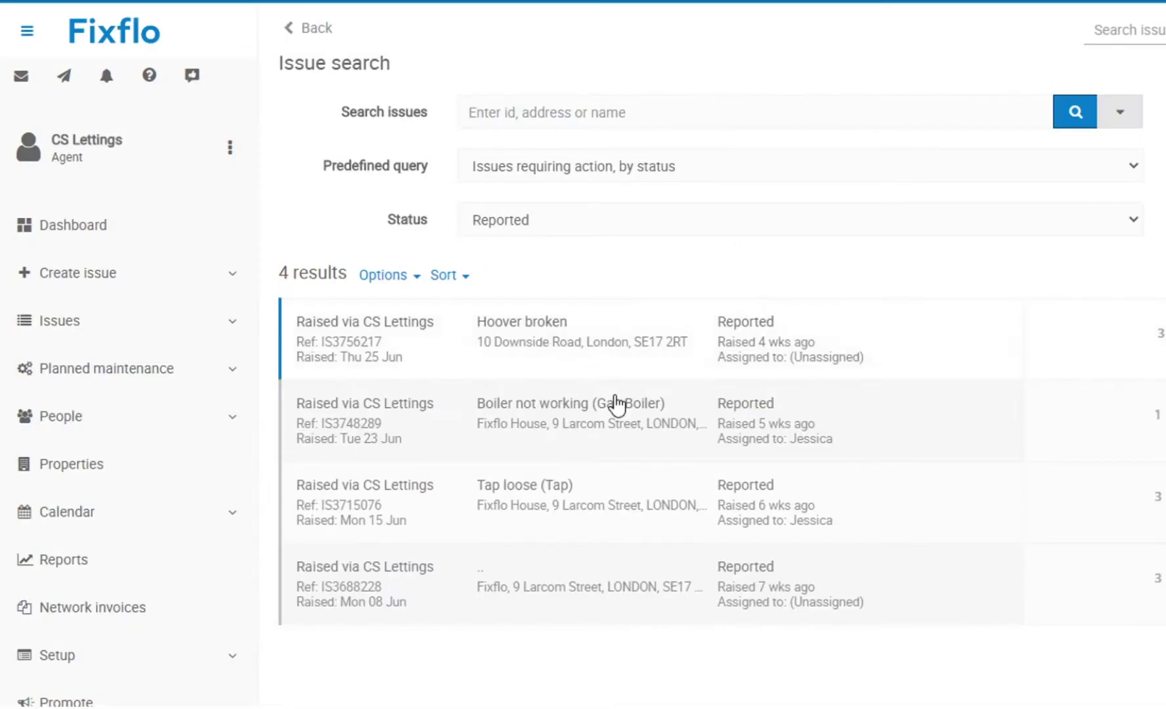
- Open issue IS3748289, 'Boiler not working (Gas Boiler)', on its Next steps view
{"action": "left_click", "coordinate": [627, 424]}
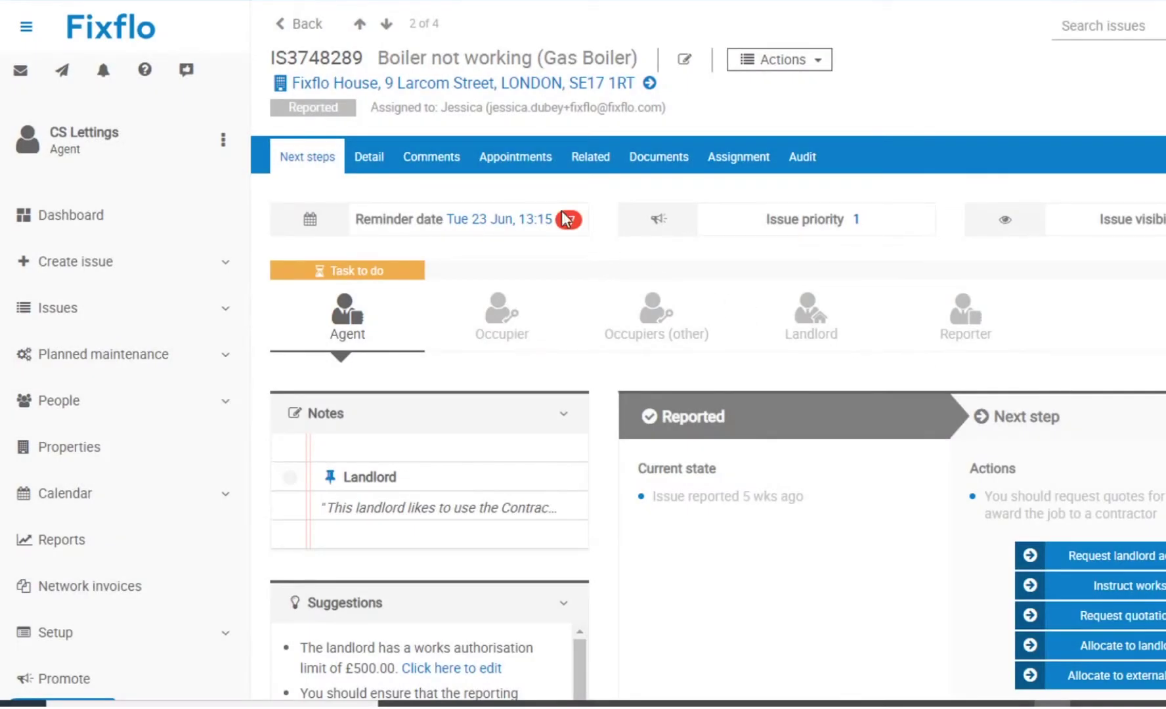
- Review the boiler issue's comment recipients, then send the landlord a 'Landlord - FYI' email
{"action": "left_click", "coordinate": [451, 163]}
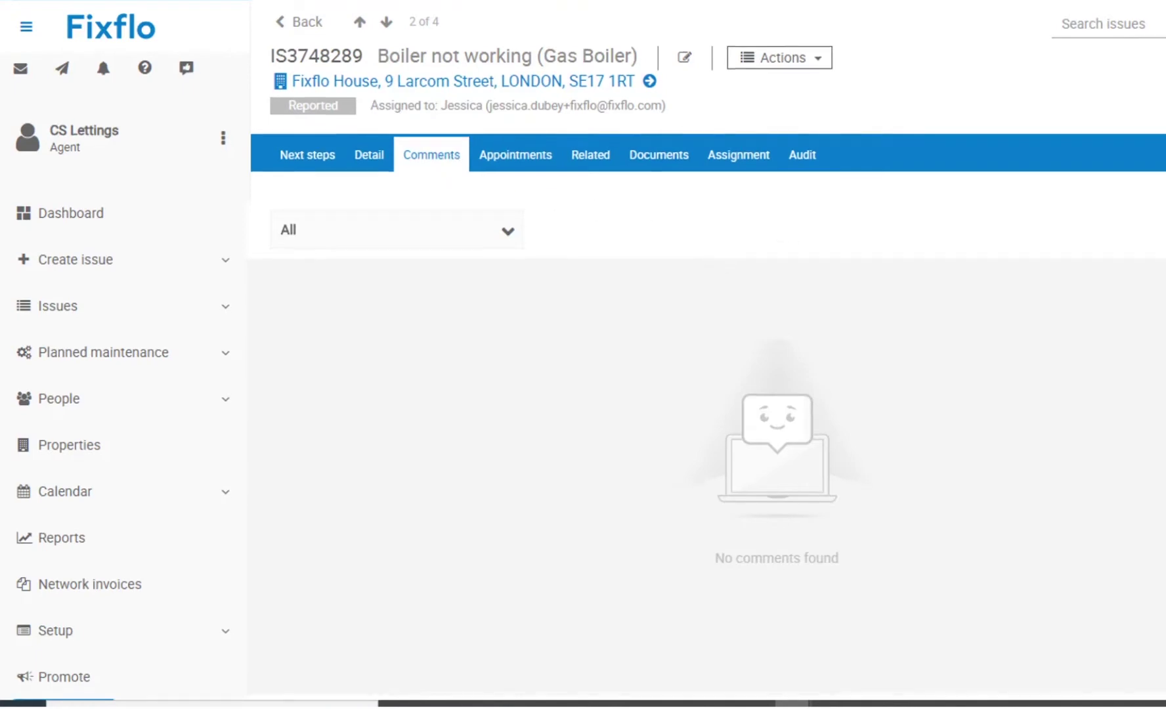
{"action": "scroll", "coordinate": [706, 394], "scroll_direction": "down", "scroll_amount": 3}
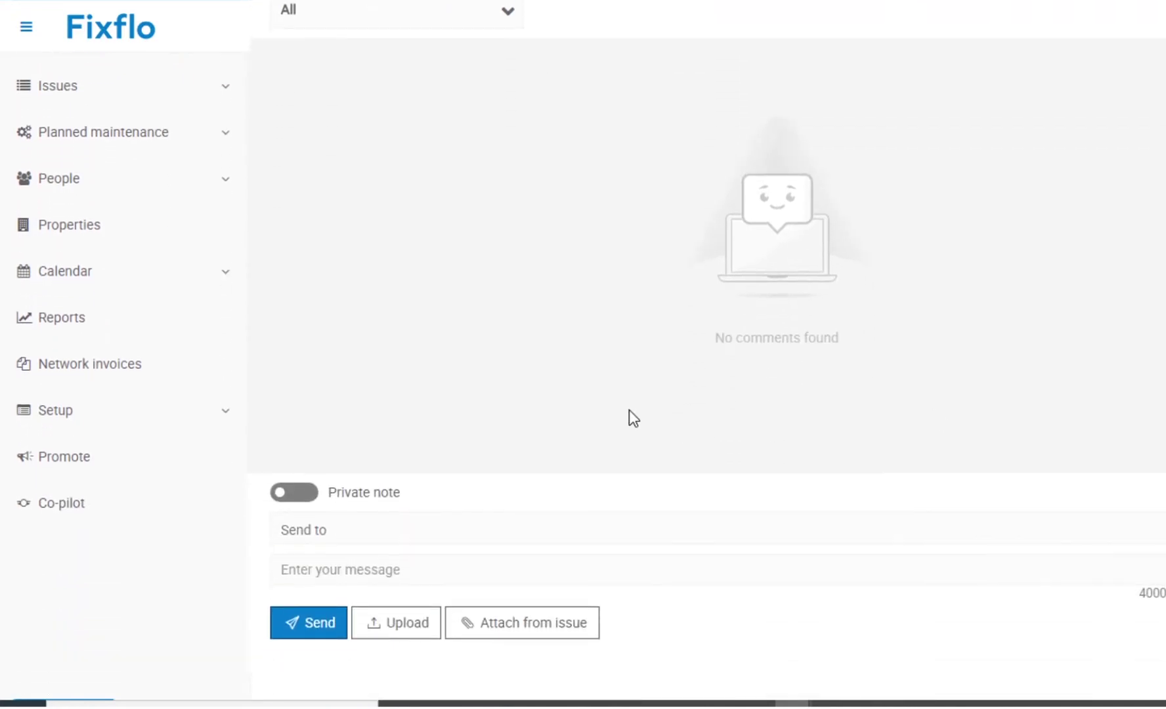
{"action": "left_click", "coordinate": [590, 529]}
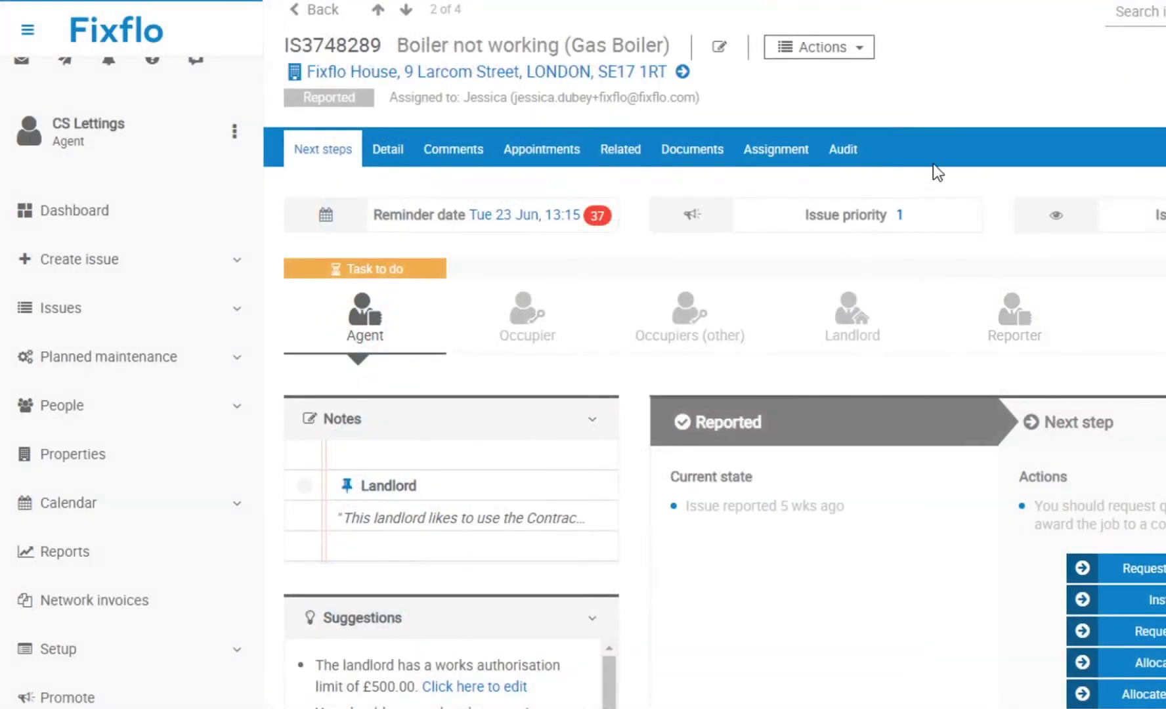
{"action": "left_click", "coordinate": [848, 55]}
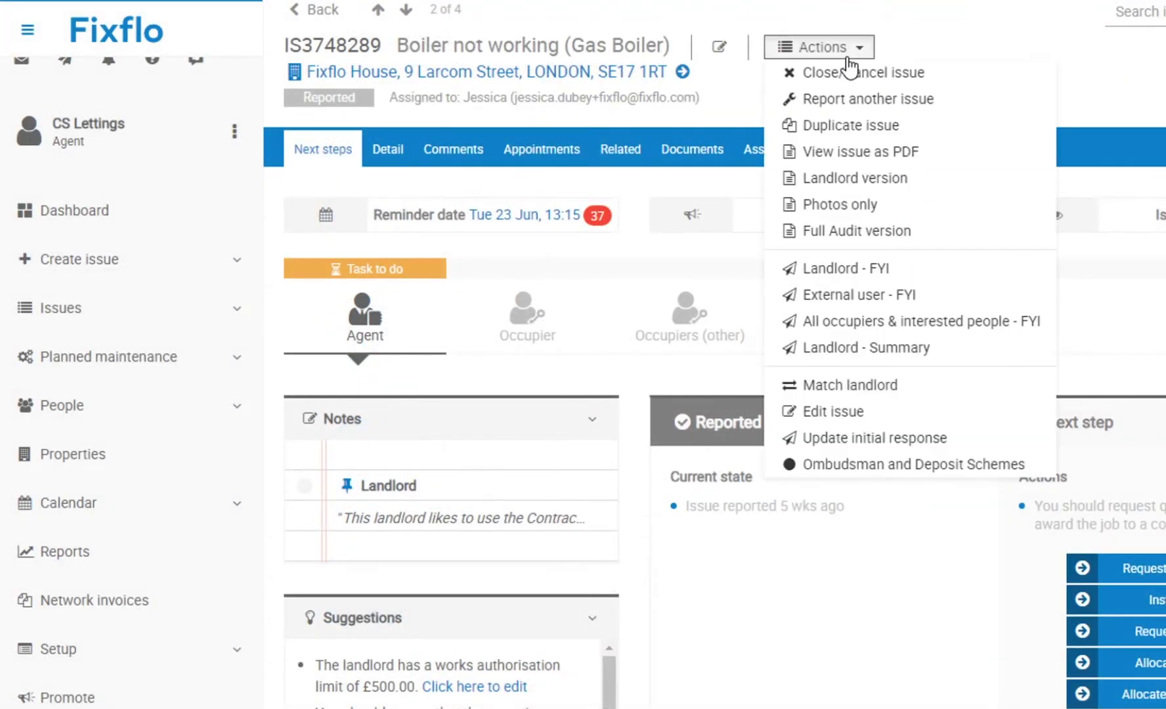
{"action": "left_click", "coordinate": [920, 271]}
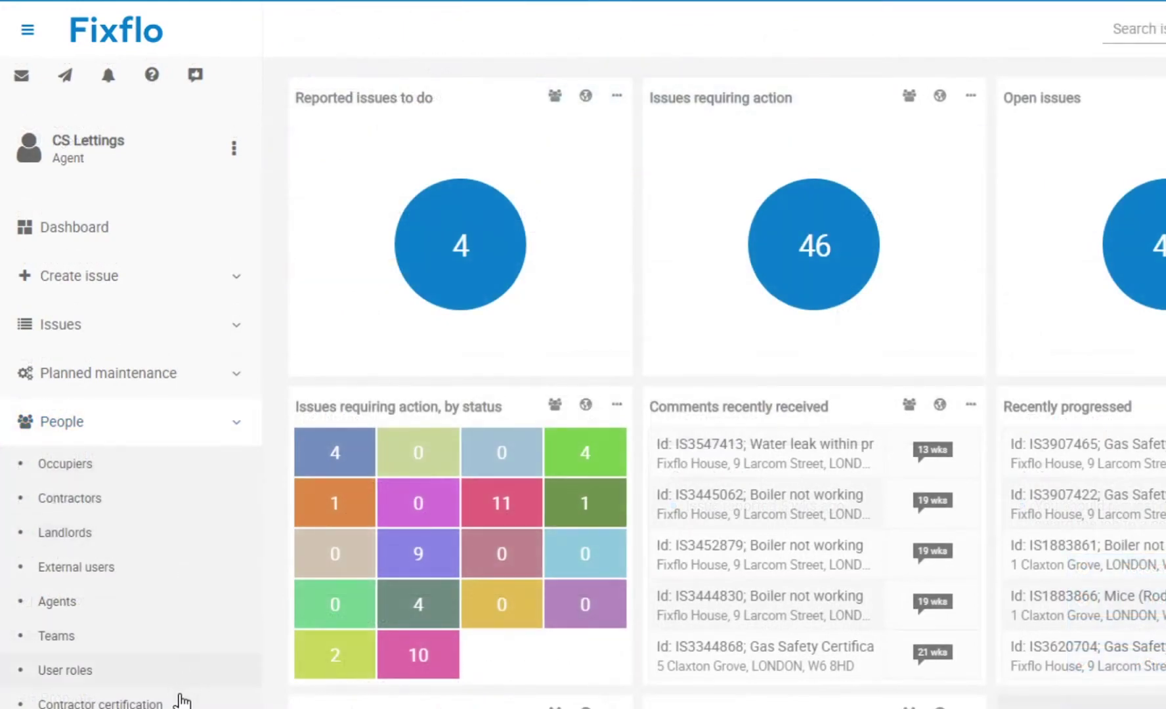
{"action": "left_click", "coordinate": [179, 706]}
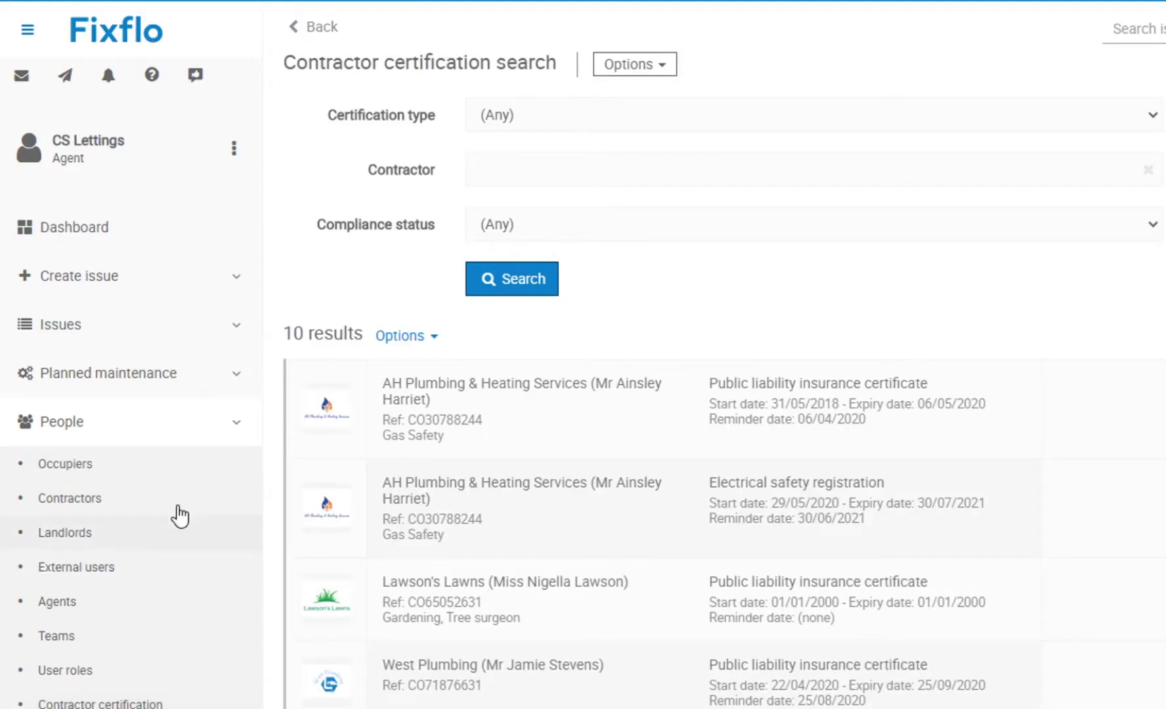
{"action": "left_click", "coordinate": [165, 248]}
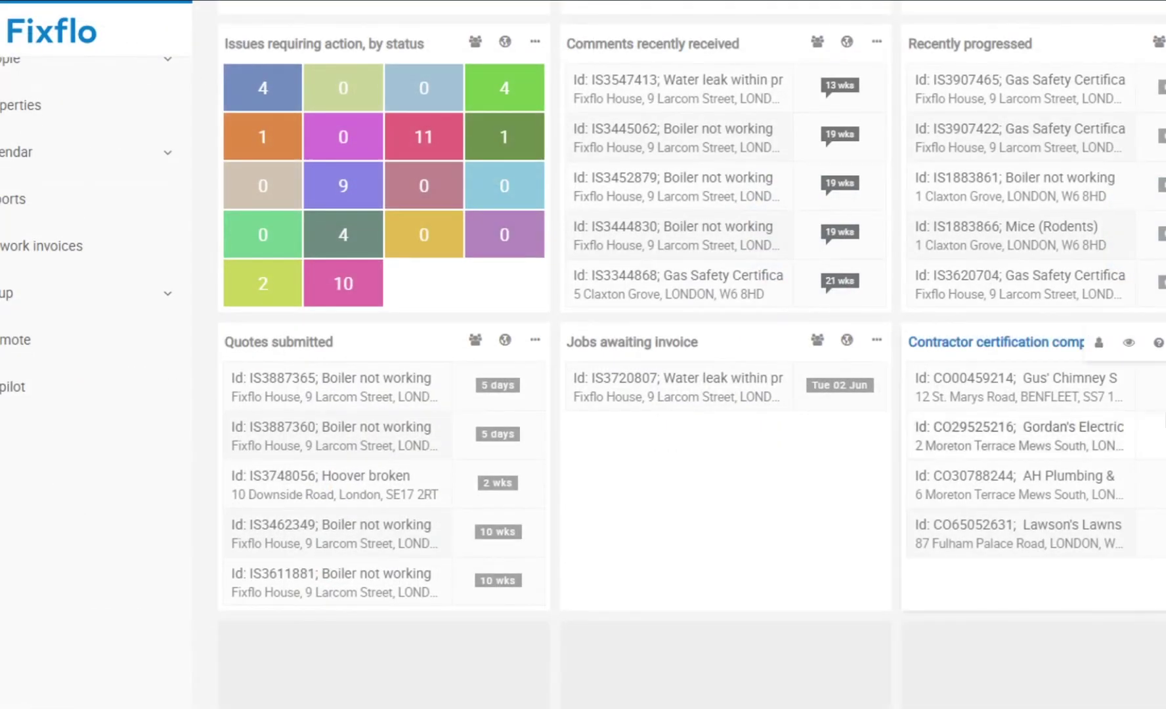
{"action": "left_click", "coordinate": [1131, 348]}
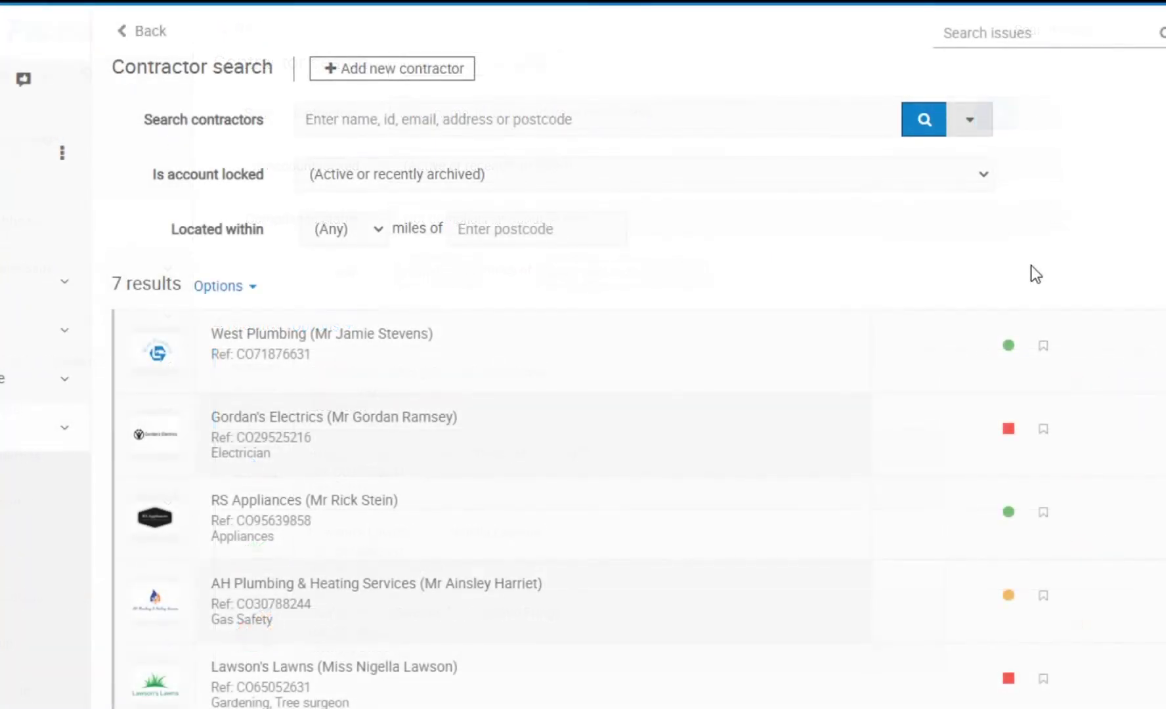
{"action": "mouse_move", "coordinate": [1007, 348]}
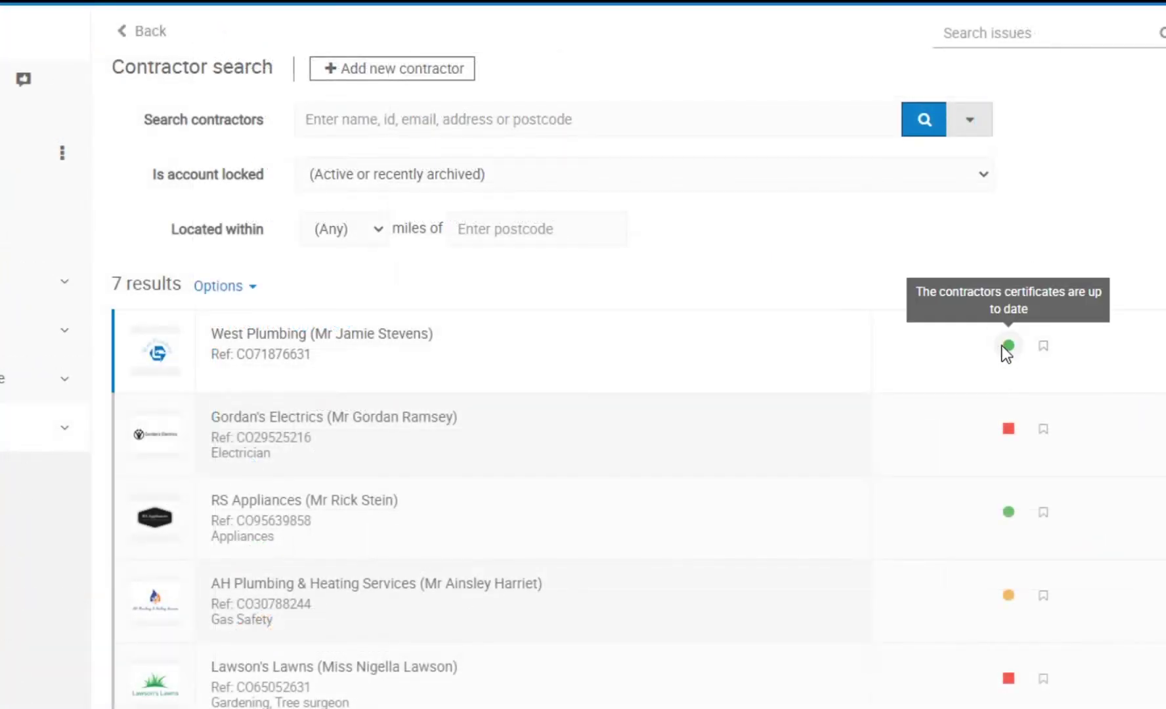
{"action": "mouse_move", "coordinate": [1008, 595]}
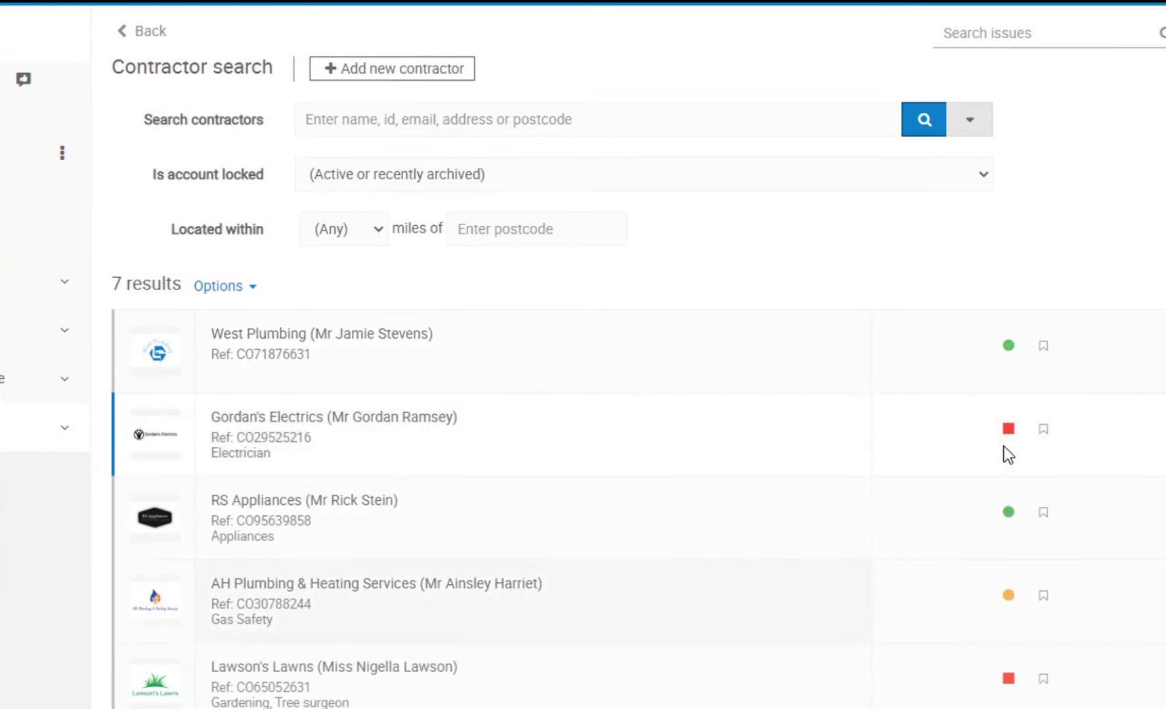
{"action": "mouse_move", "coordinate": [1006, 439]}
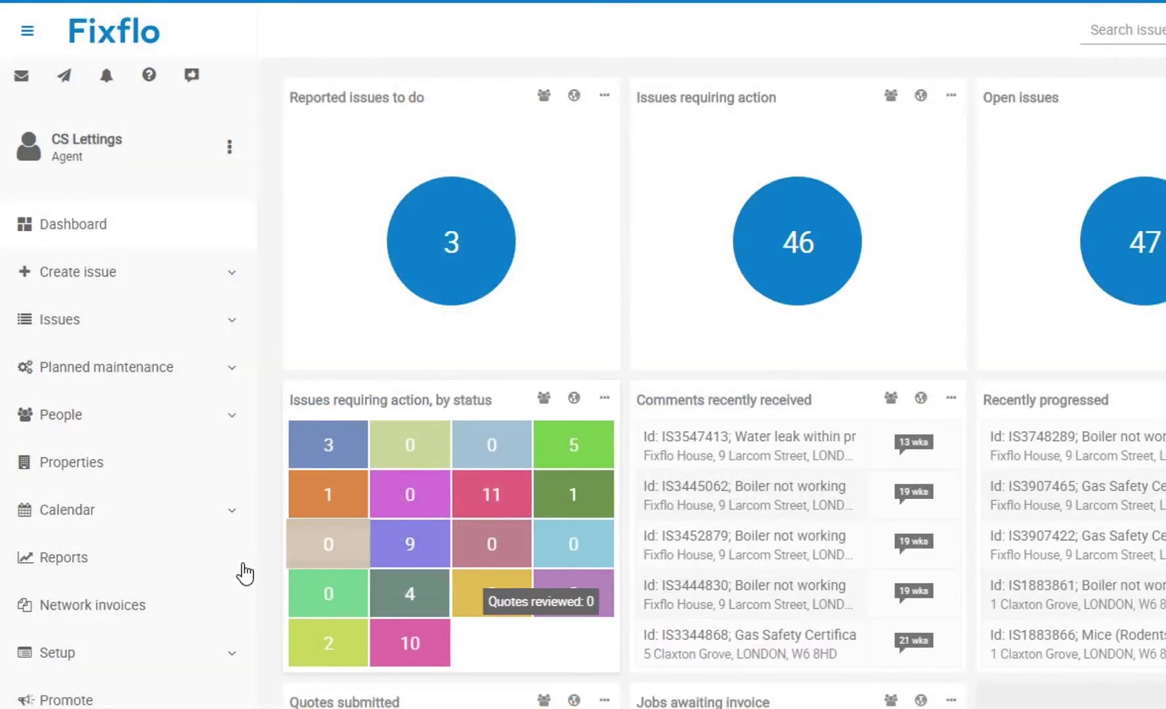
- Open the 'Issues - all' report and expand its ordering and scheduled-email options
{"action": "left_click", "coordinate": [199, 579]}
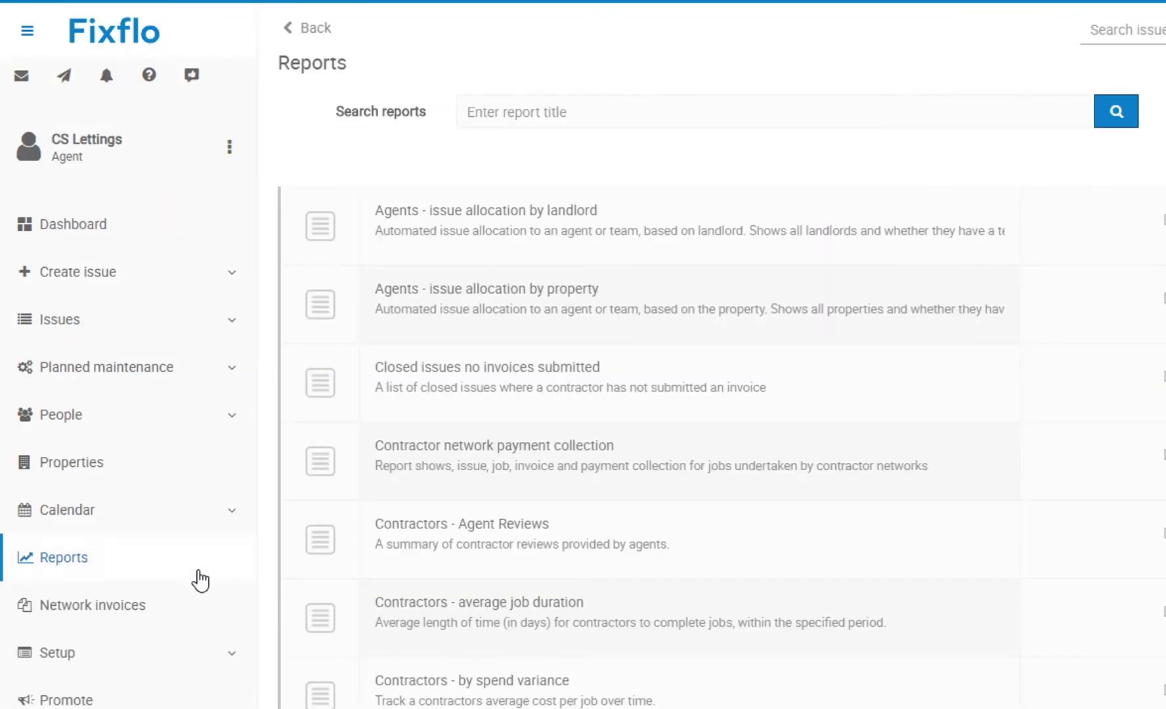
{"action": "scroll", "coordinate": [657, 394], "scroll_direction": "down", "scroll_amount": 6}
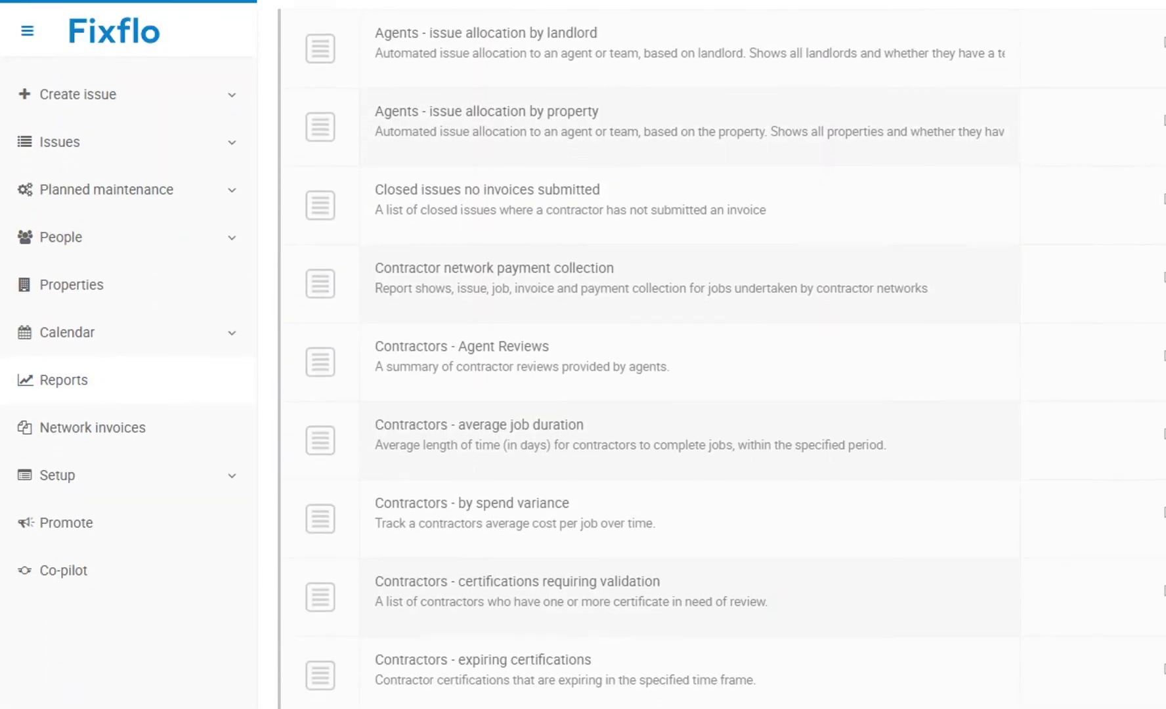
{"action": "scroll", "coordinate": [657, 394], "scroll_direction": "down", "scroll_amount": 4}
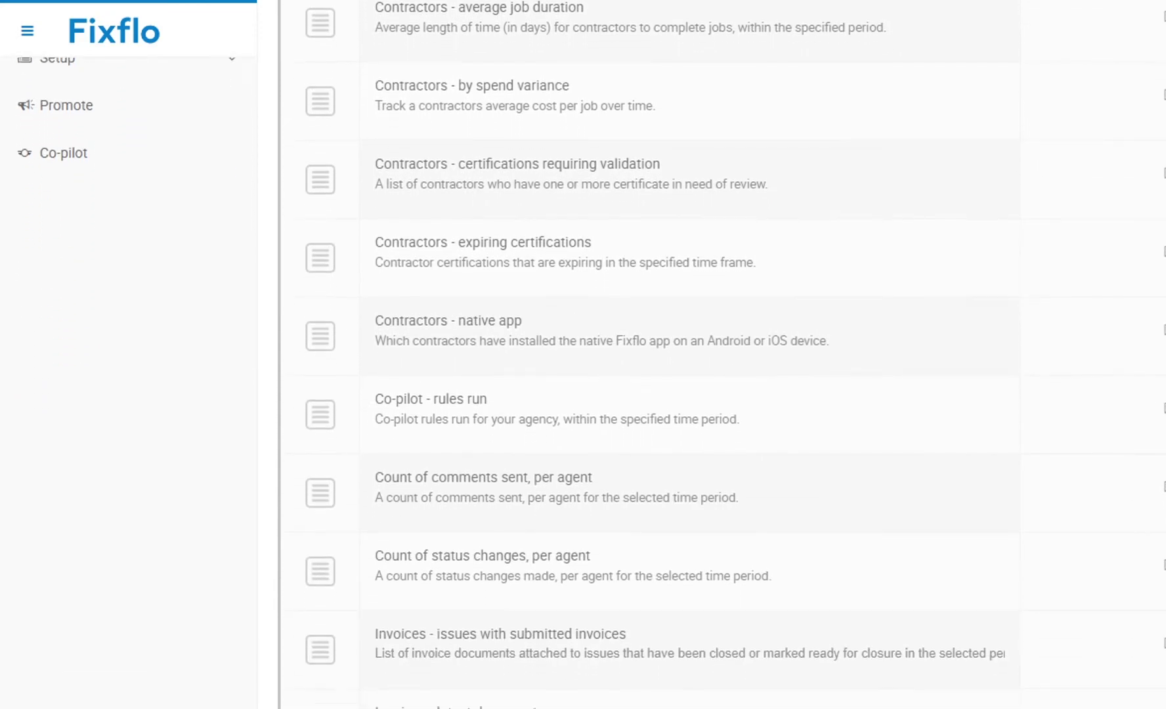
{"action": "scroll", "coordinate": [657, 394], "scroll_direction": "down", "scroll_amount": 2}
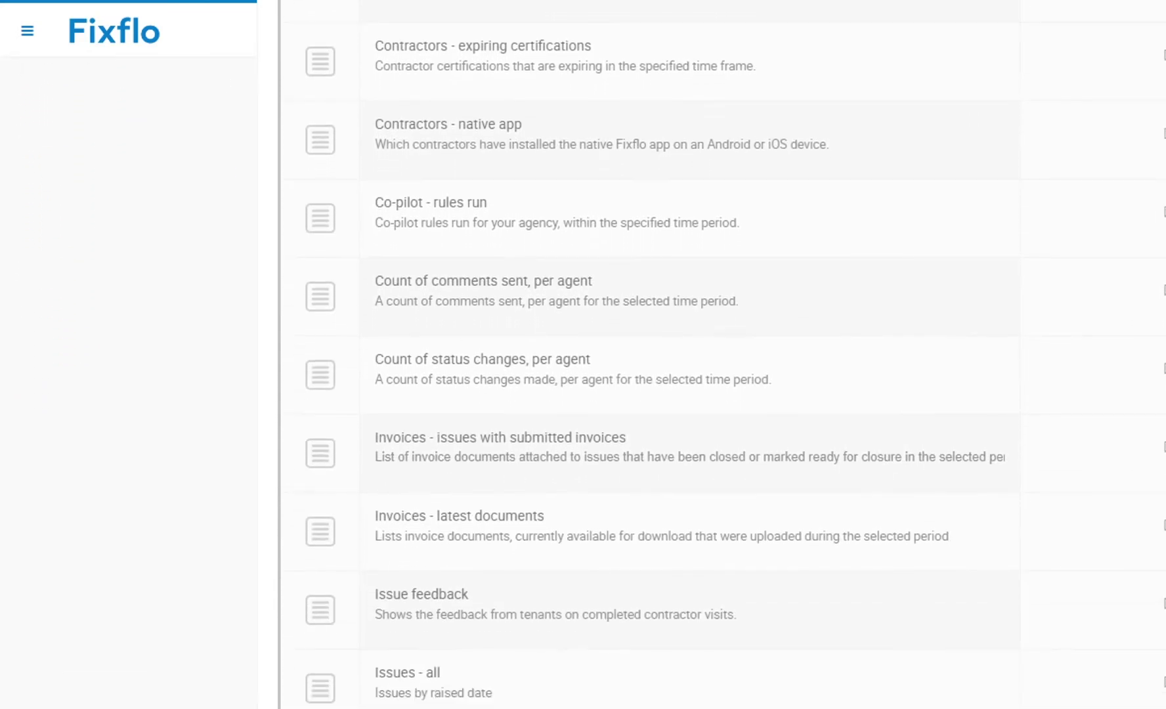
{"action": "left_click", "coordinate": [839, 683]}
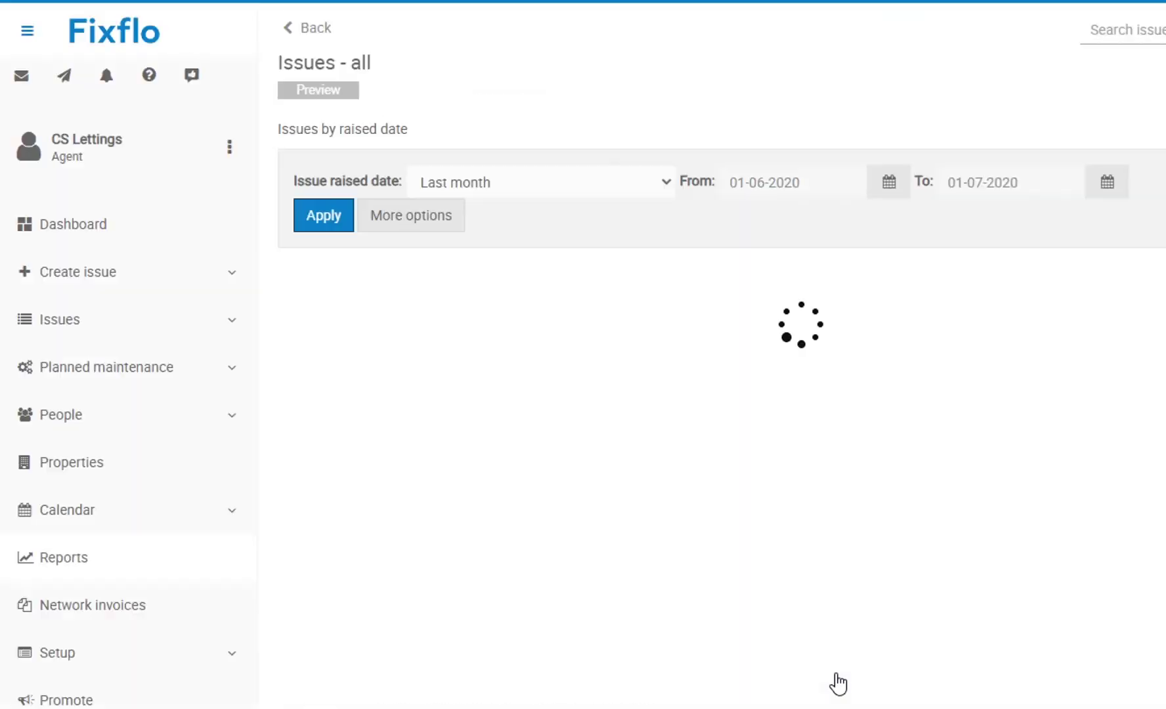
{"action": "left_click", "coordinate": [453, 226]}
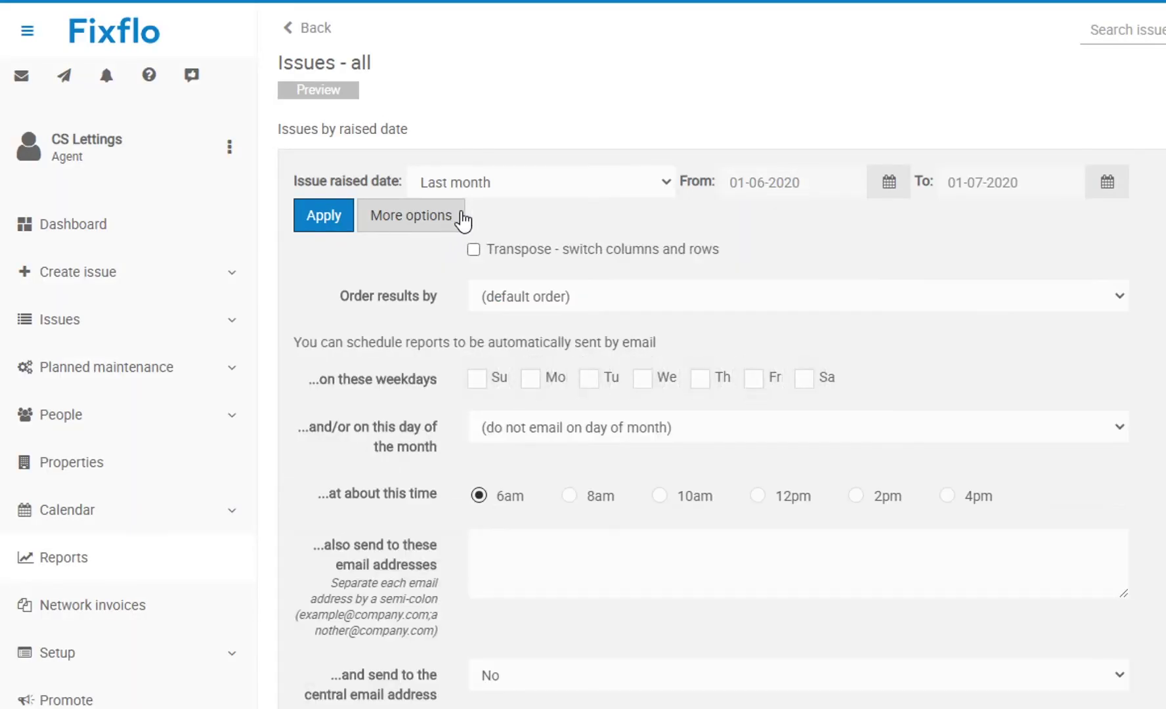
{"action": "scroll", "coordinate": [656, 394], "scroll_direction": "down", "scroll_amount": 2}
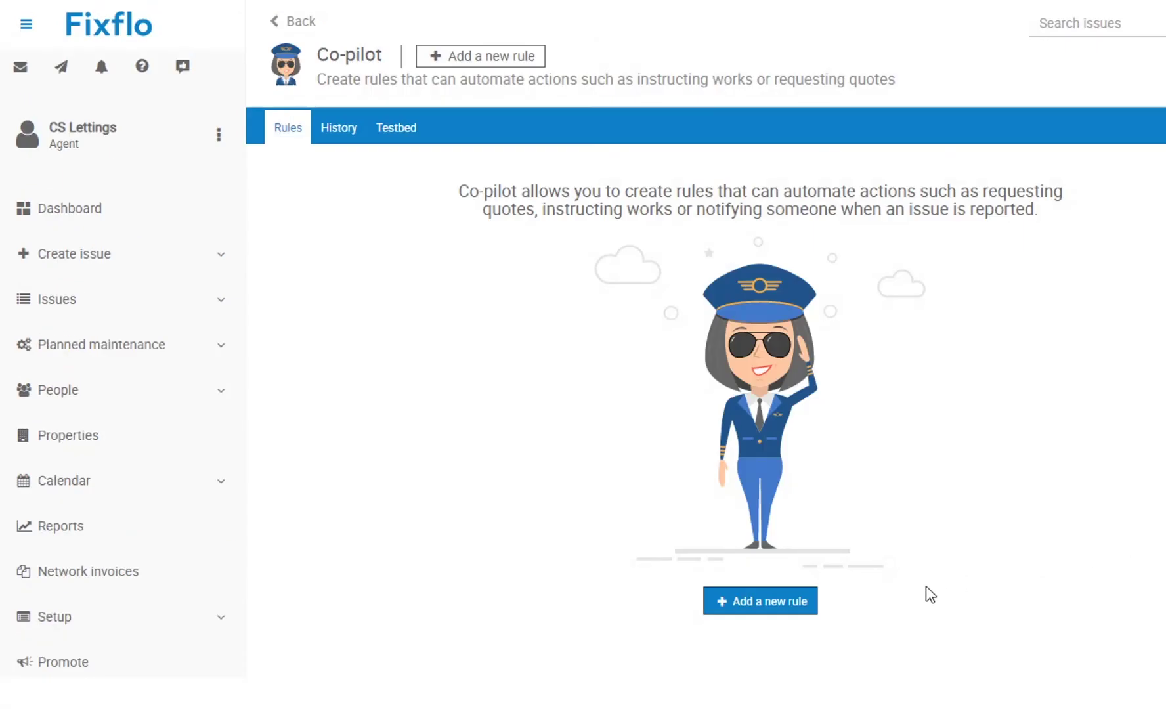
- Start an empty Co-pilot rule and browse its filter types and actions without adding any
{"action": "left_click", "coordinate": [807, 607]}
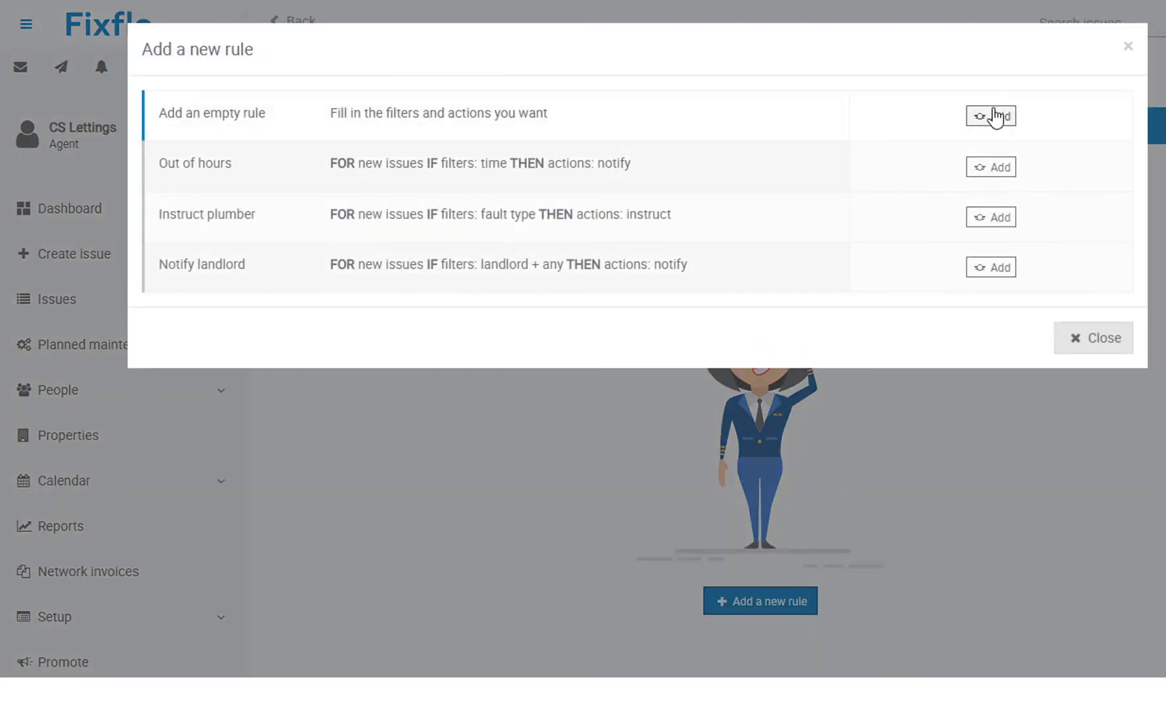
{"action": "left_click", "coordinate": [995, 118]}
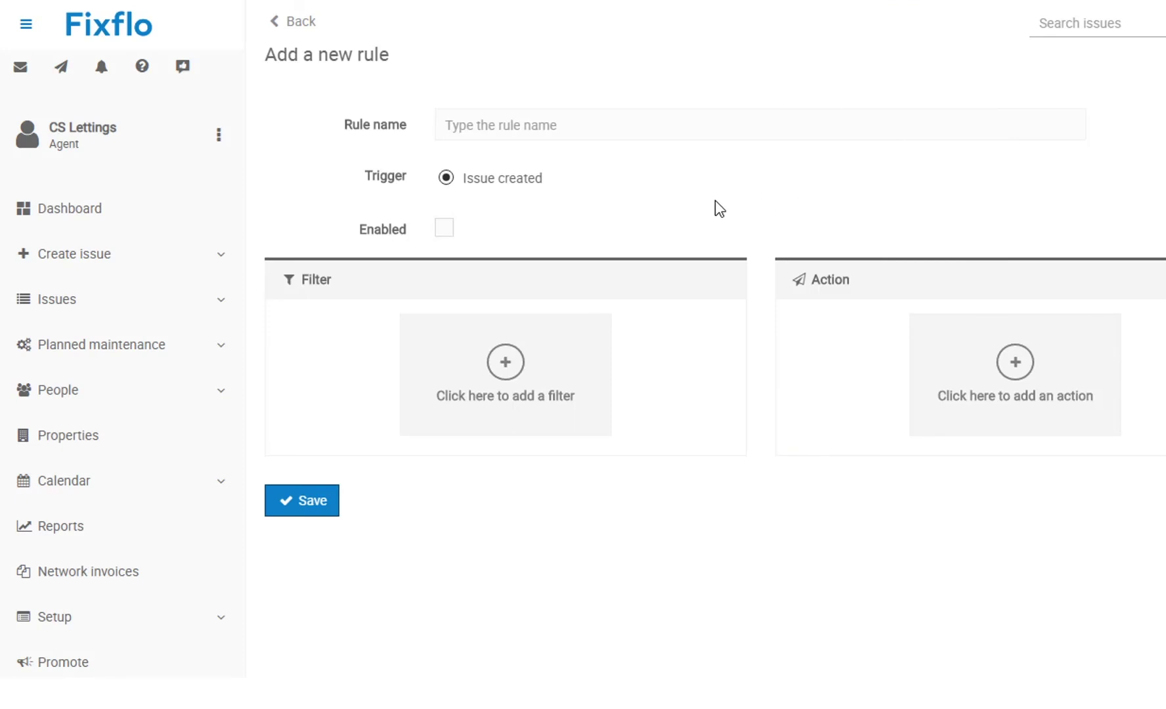
{"action": "left_click", "coordinate": [534, 396]}
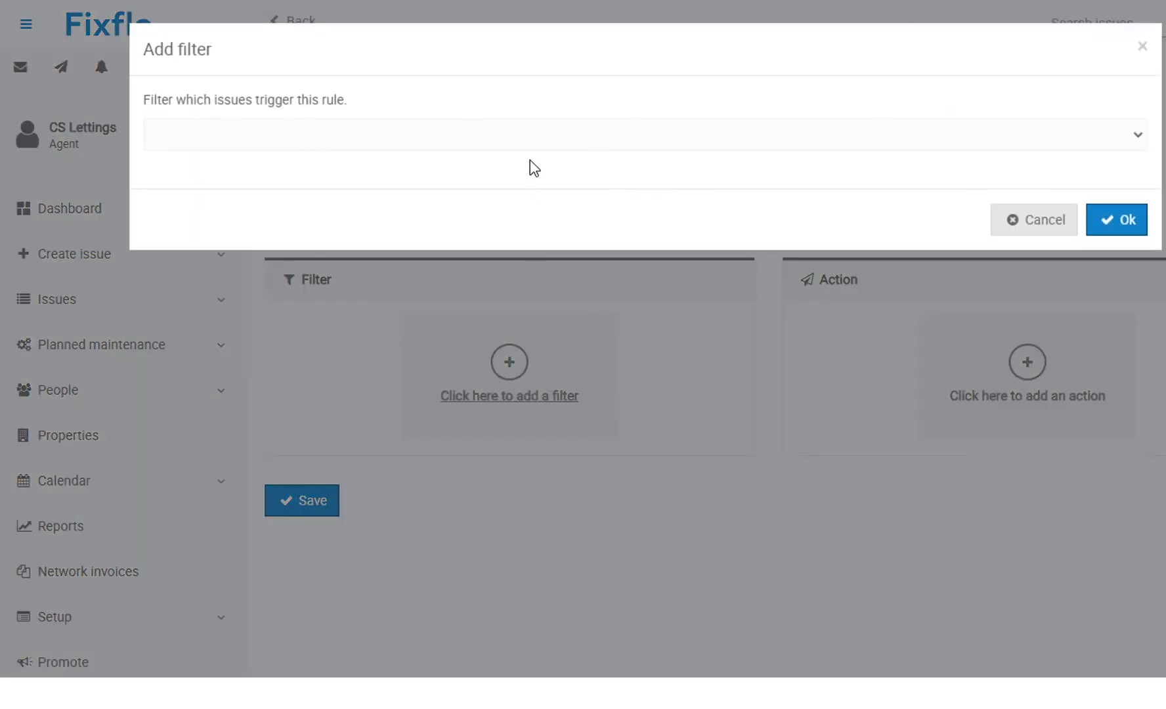
{"action": "left_click", "coordinate": [522, 143]}
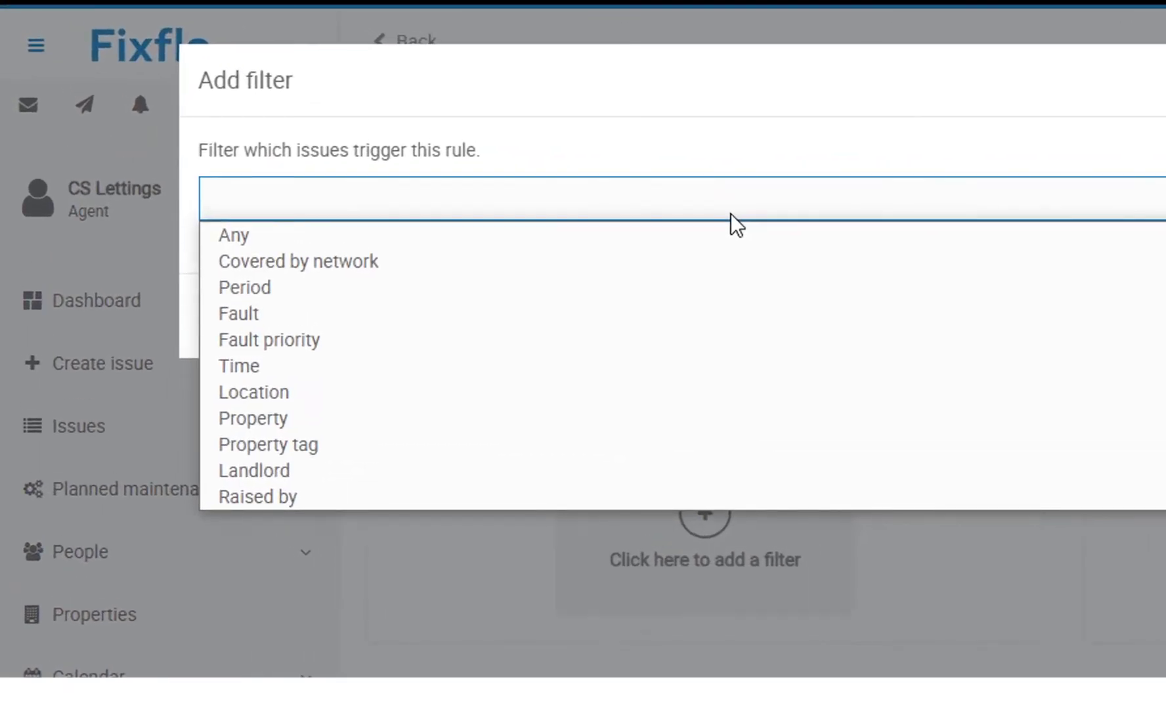
{"action": "left_click", "coordinate": [731, 214]}
{"action": "left_click", "coordinate": [1157, 304]}
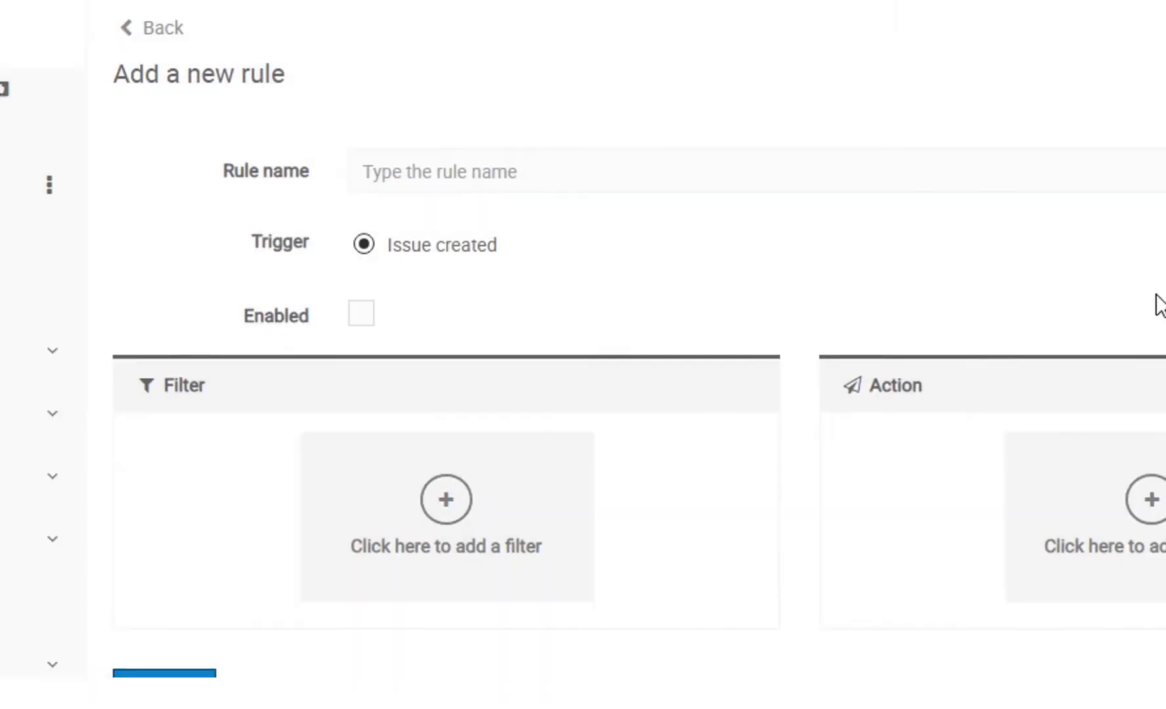
{"action": "left_click", "coordinate": [1127, 507]}
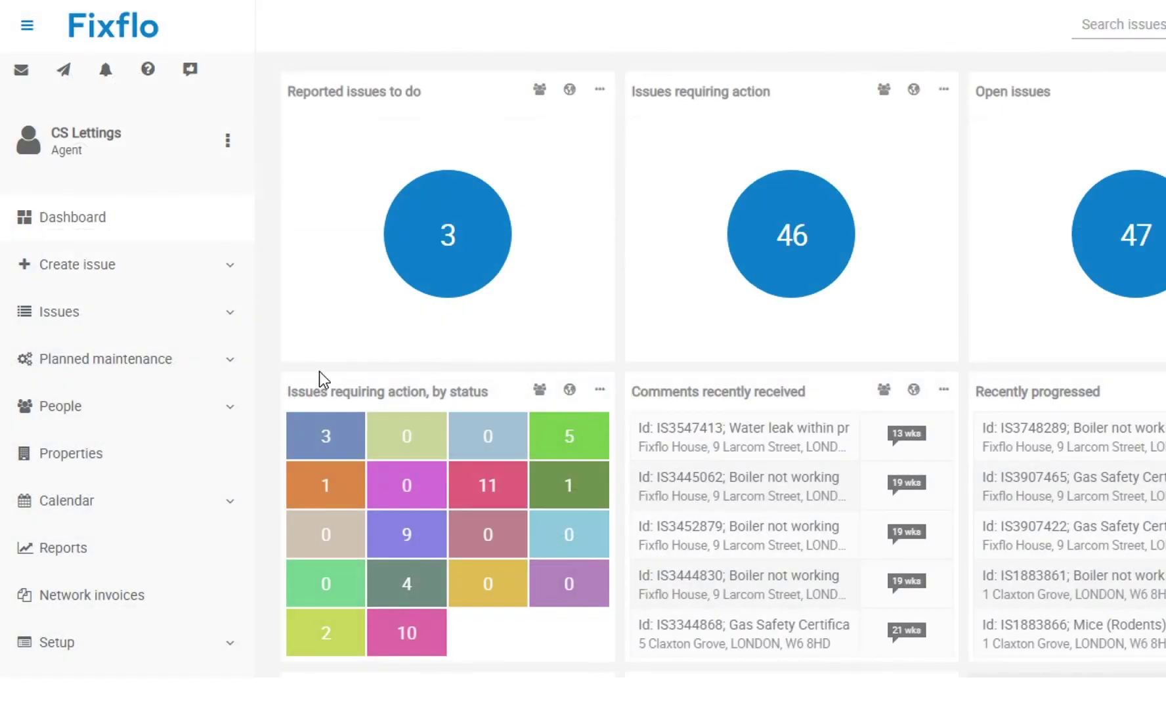
{"action": "left_click", "coordinate": [184, 365]}
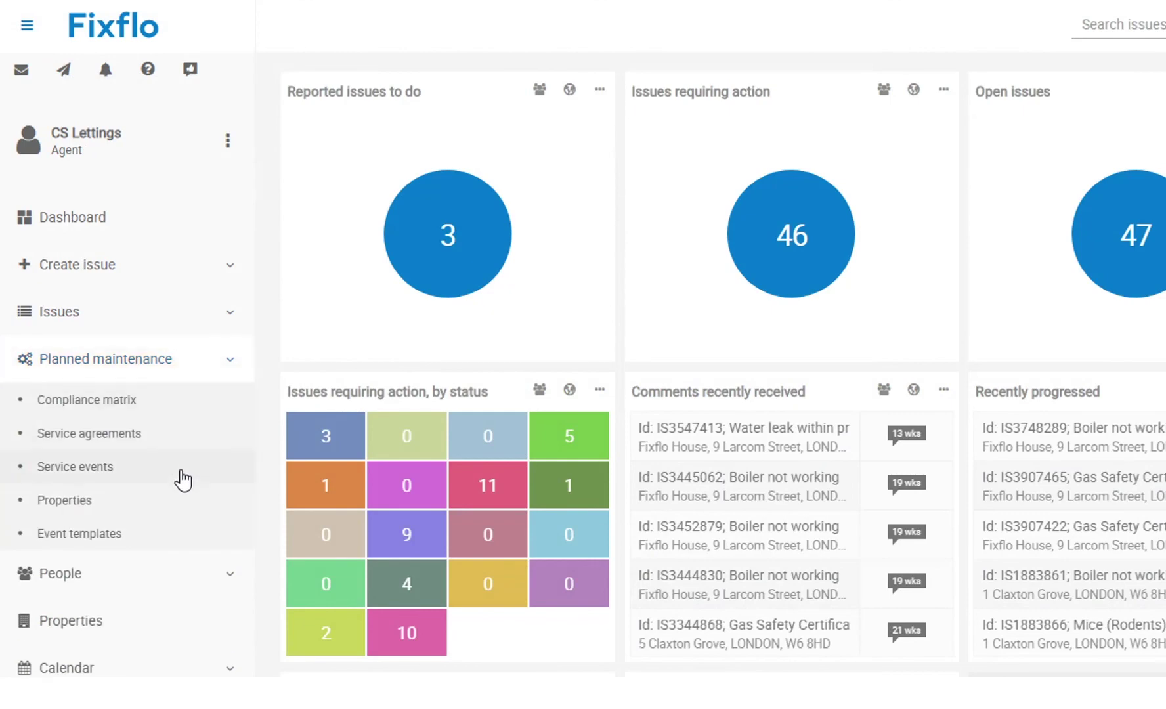
{"action": "left_click", "coordinate": [183, 505]}
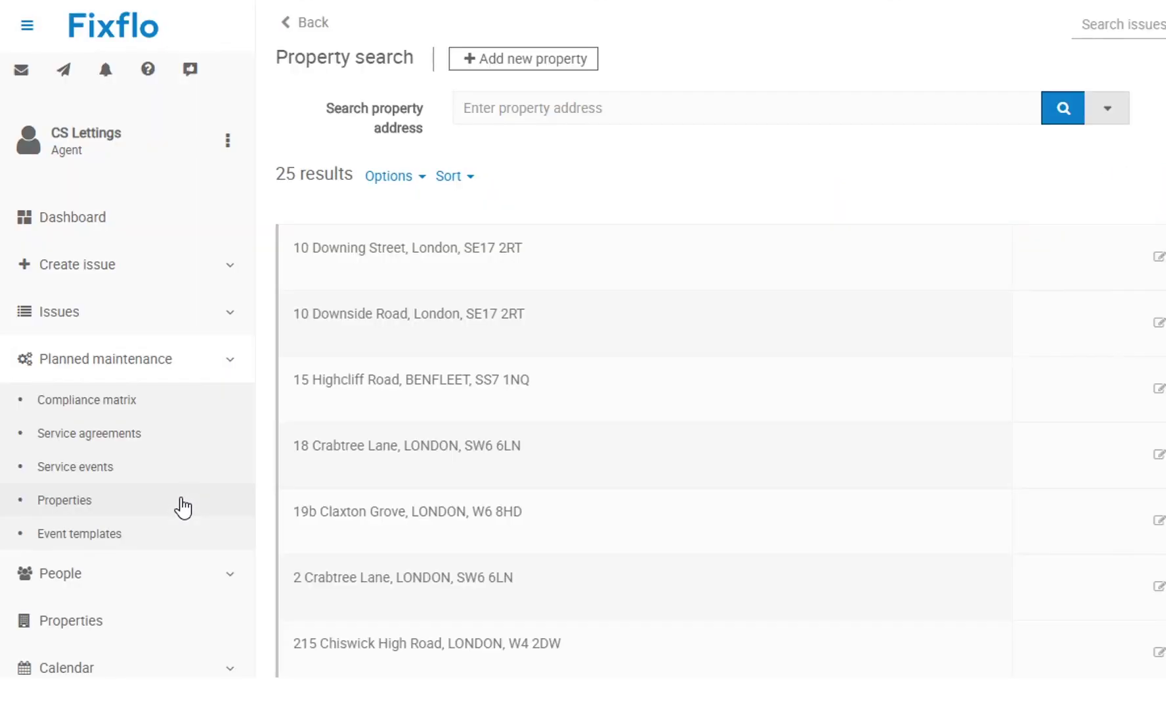
{"action": "left_click", "coordinate": [405, 404]}
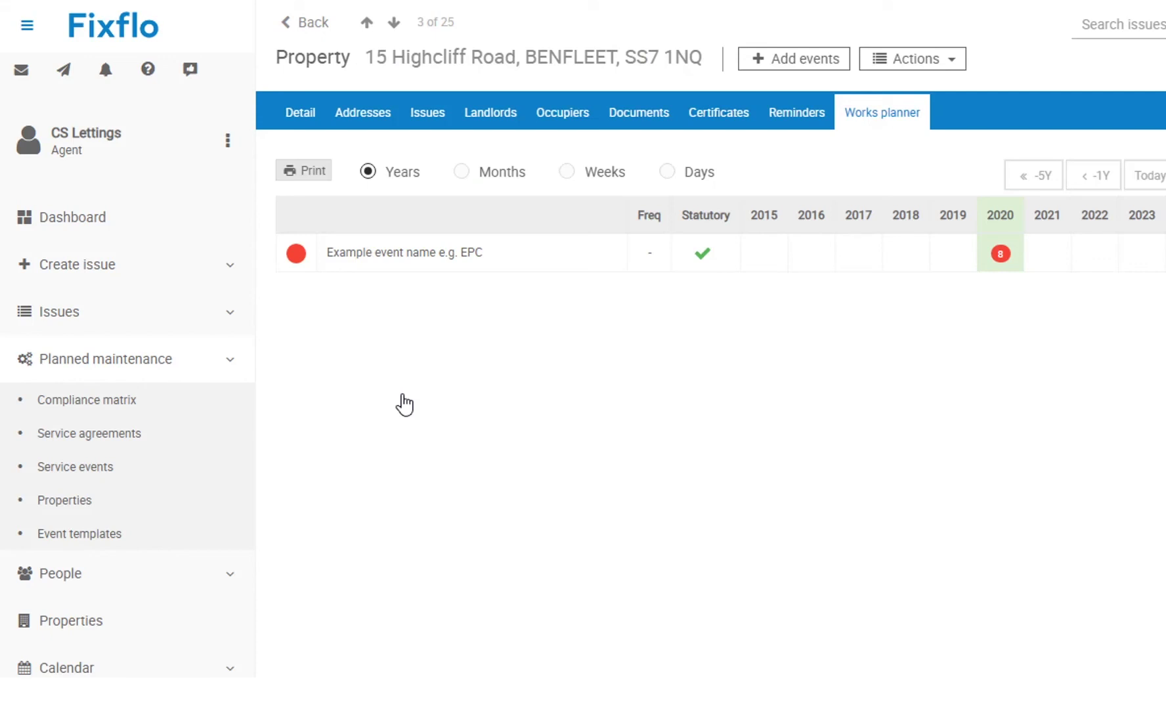
- Start a new maintenance event for the property and review the event templates without choosing one
{"action": "left_click", "coordinate": [797, 60]}
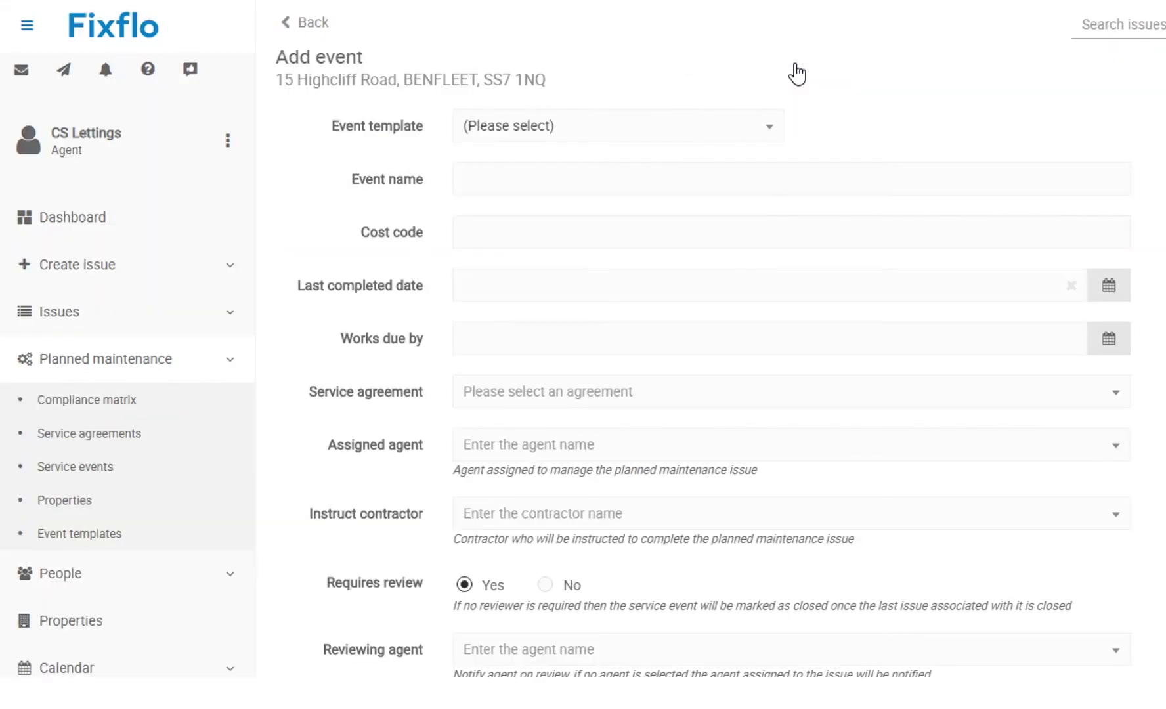
{"action": "left_click", "coordinate": [745, 135]}
{"action": "left_click", "coordinate": [745, 137]}
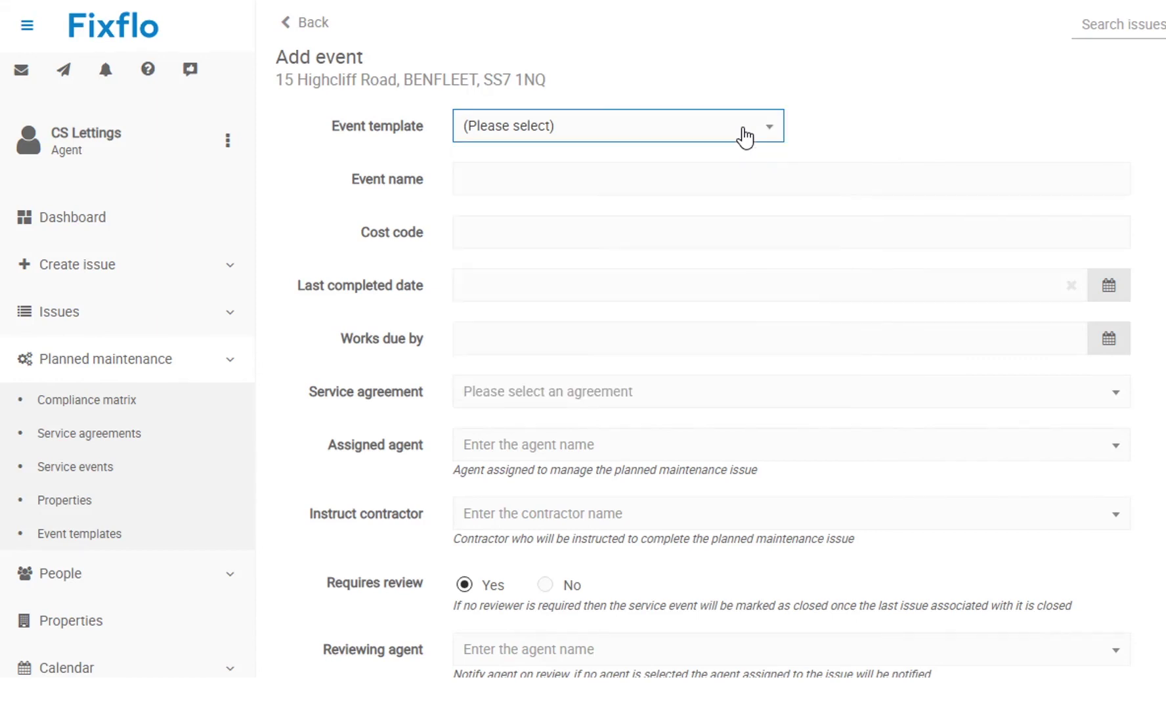